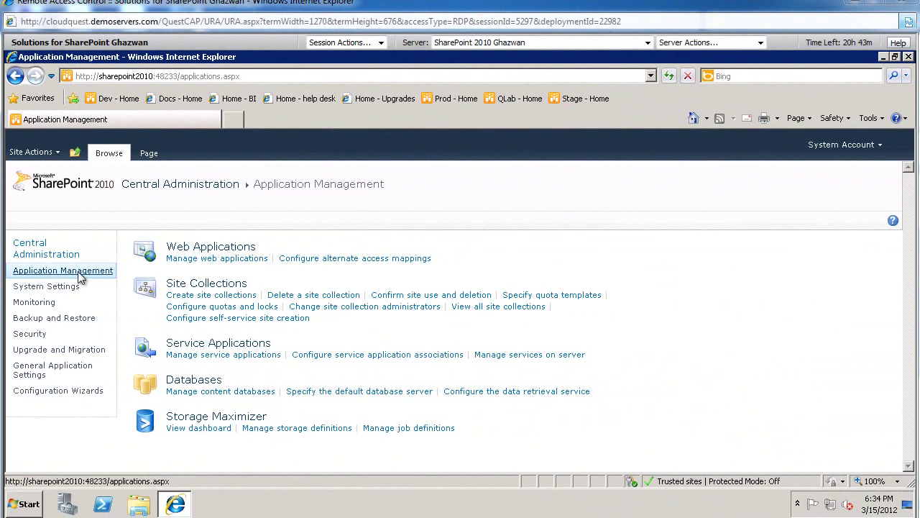
Start creating a new Search Service Application from the farm's service applications list and maximize its settings dialog
click(203, 357)
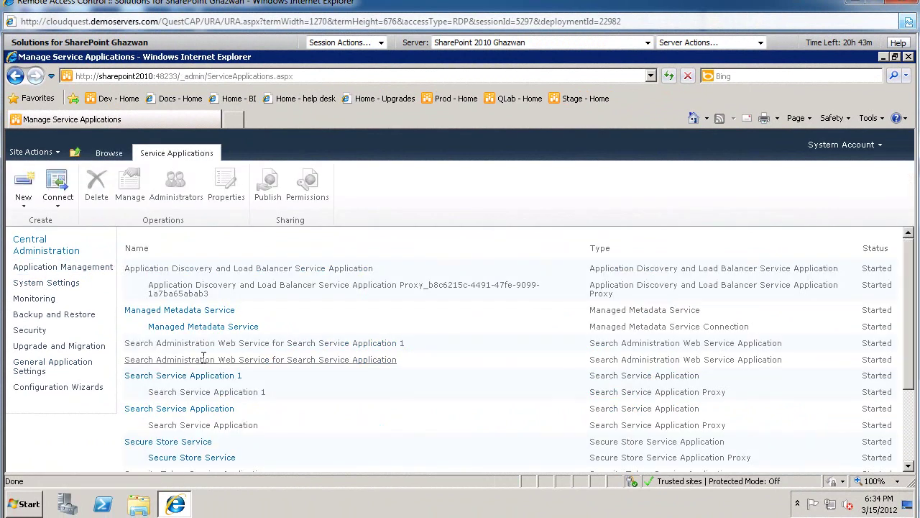
click(23, 188)
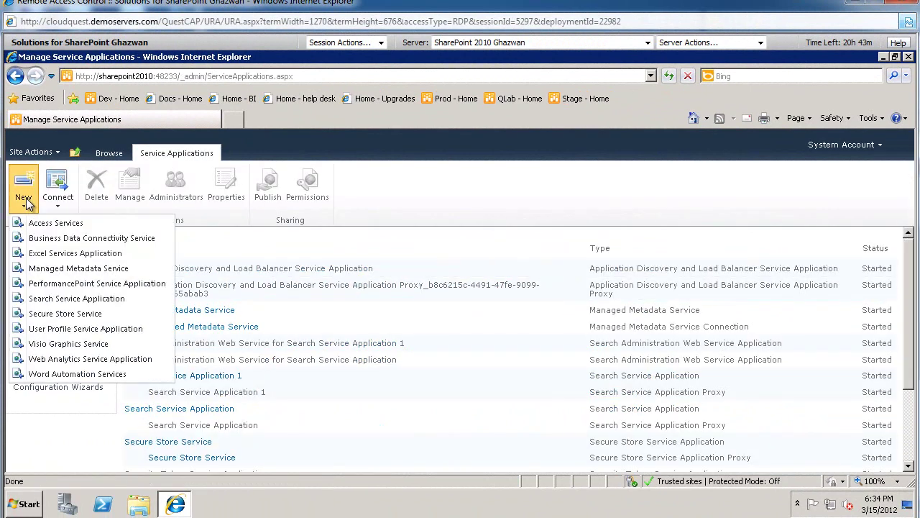
click(43, 297)
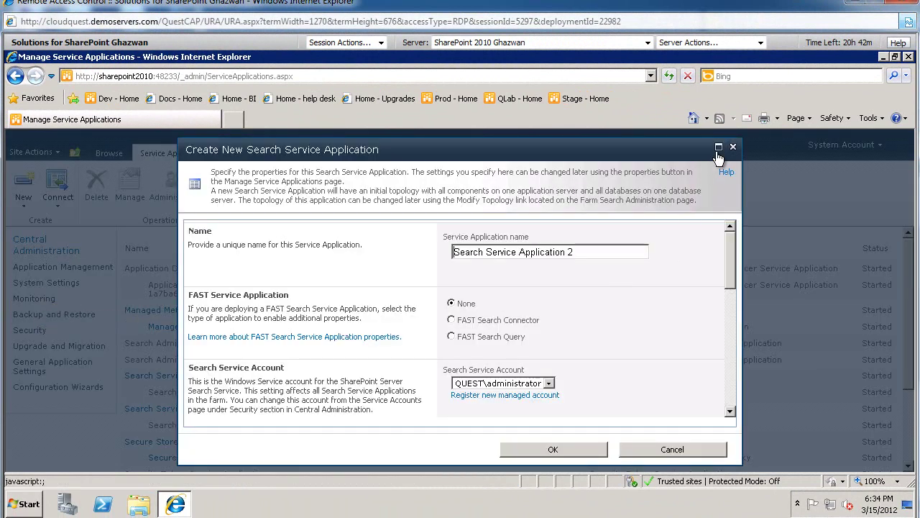
click(718, 147)
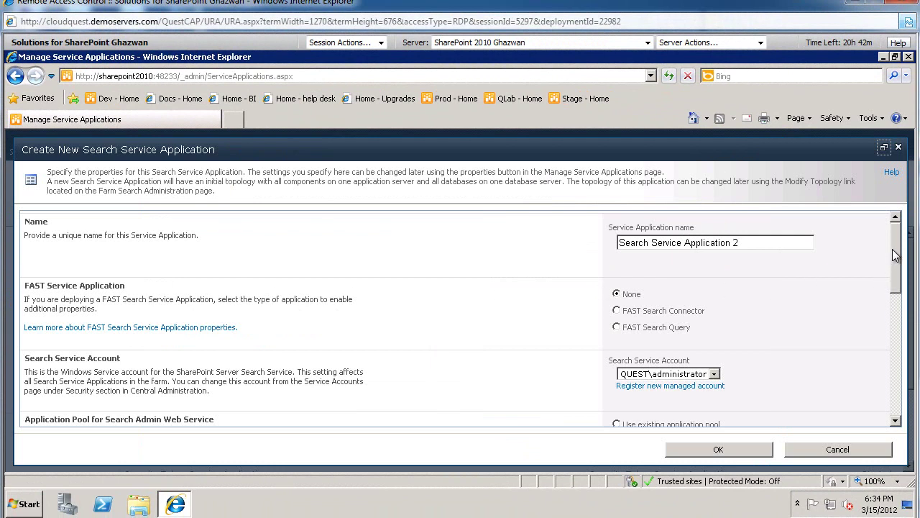
Use the existing application pool SarchAdminPool for the Search Admin Web Service
drag(892, 249, 892, 278)
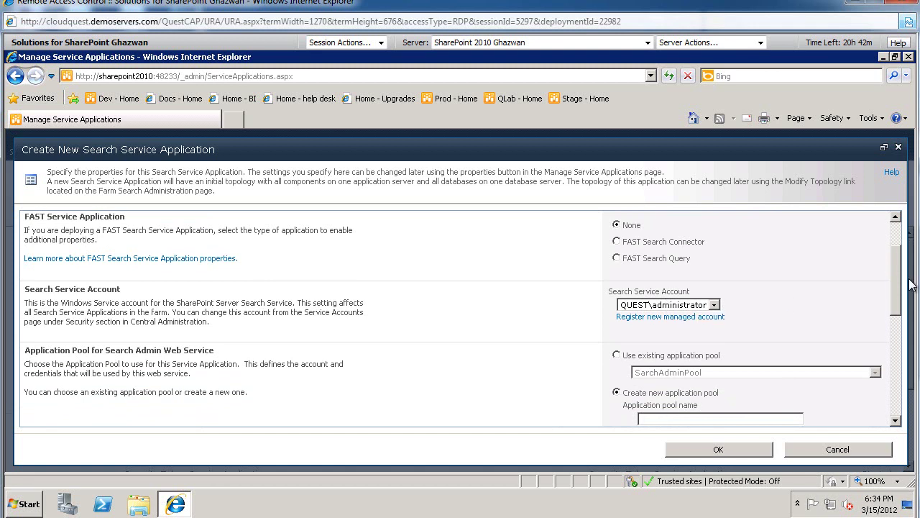
drag(896, 284, 897, 315)
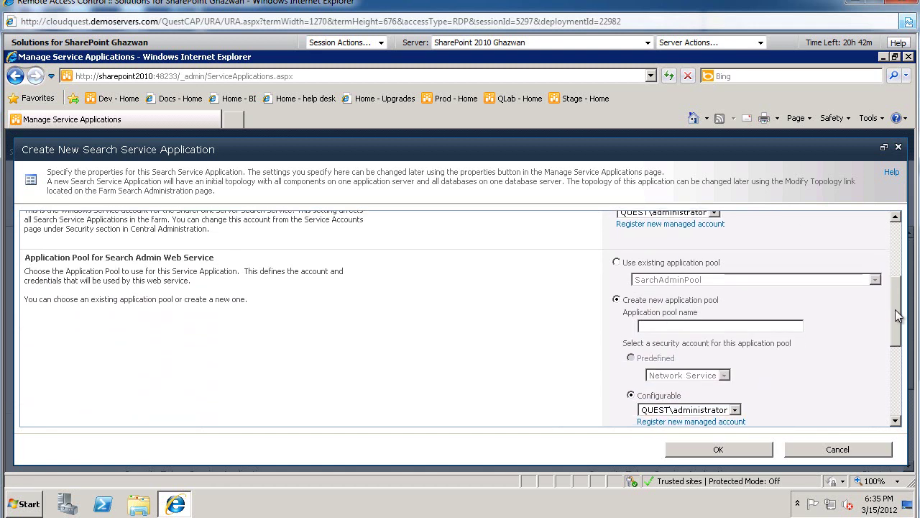
click(617, 263)
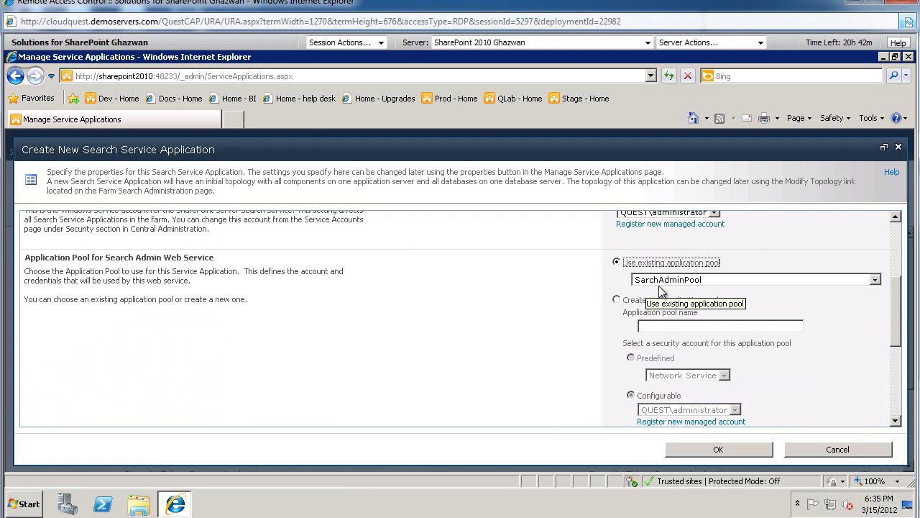
Use the existing pool SearchQueryPool for the Search Query and Site Settings Web Service, and create the service application
drag(895, 313, 895, 365)
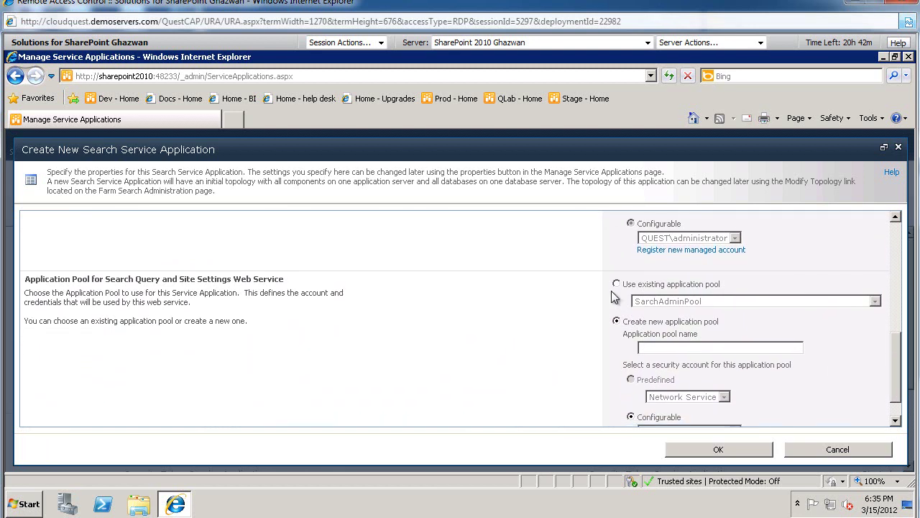
click(616, 284)
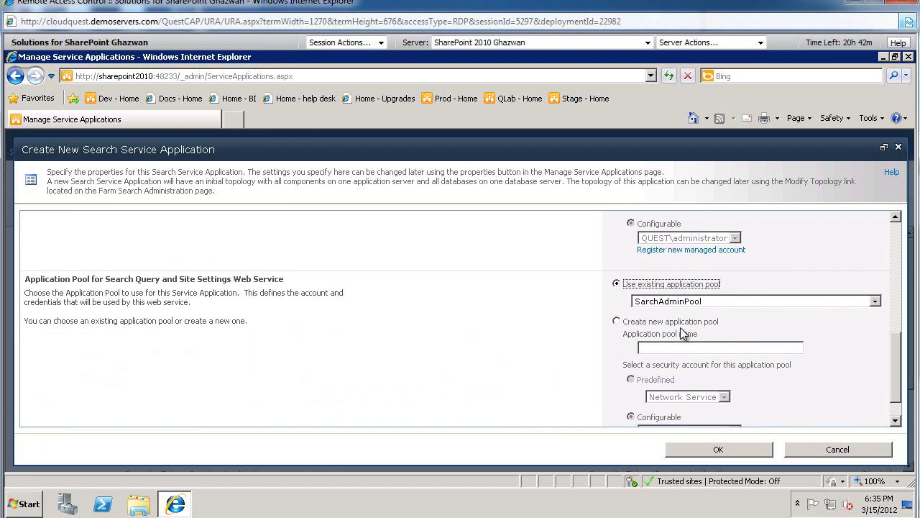
click(878, 302)
click(653, 324)
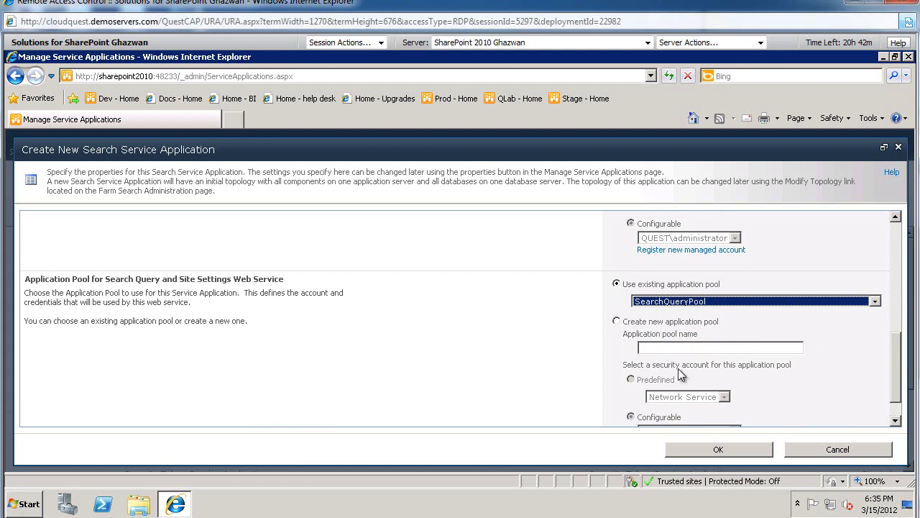
drag(898, 353, 896, 371)
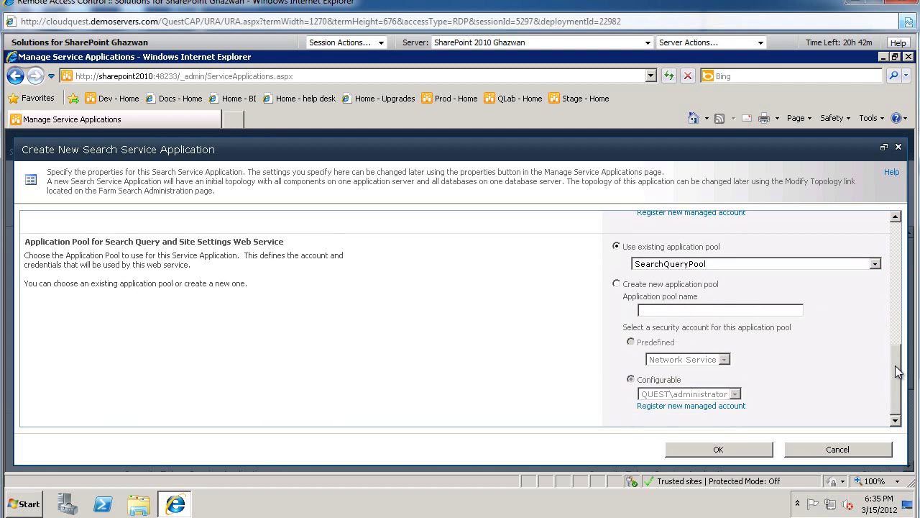
click(755, 447)
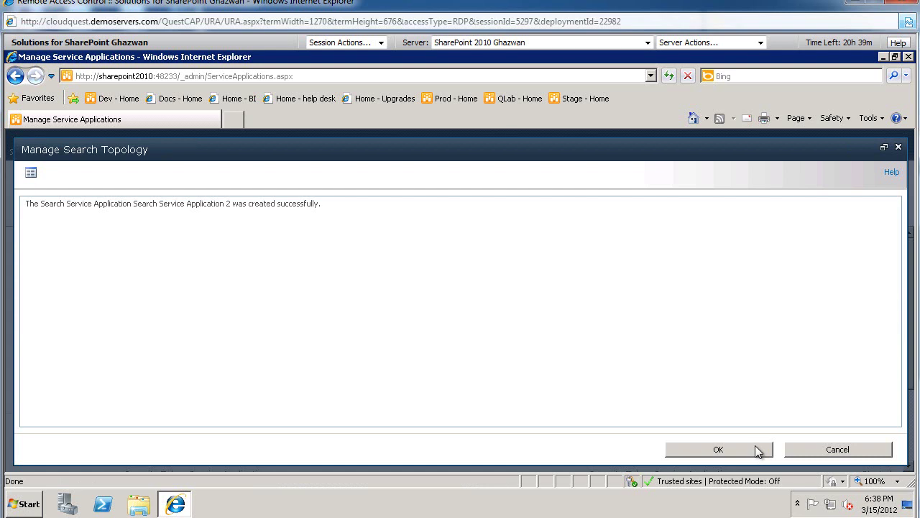
click(747, 455)
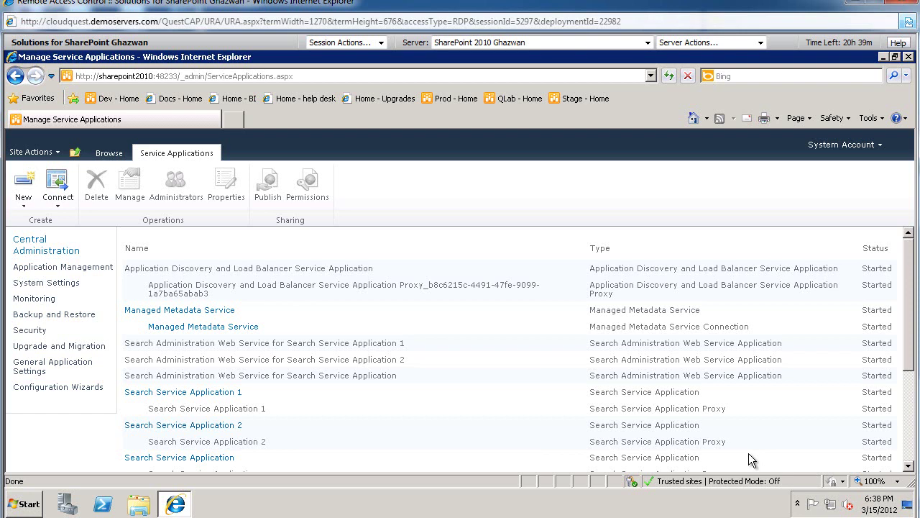
View the administrators settings of Search Service Application 2 and close them without changes
click(273, 425)
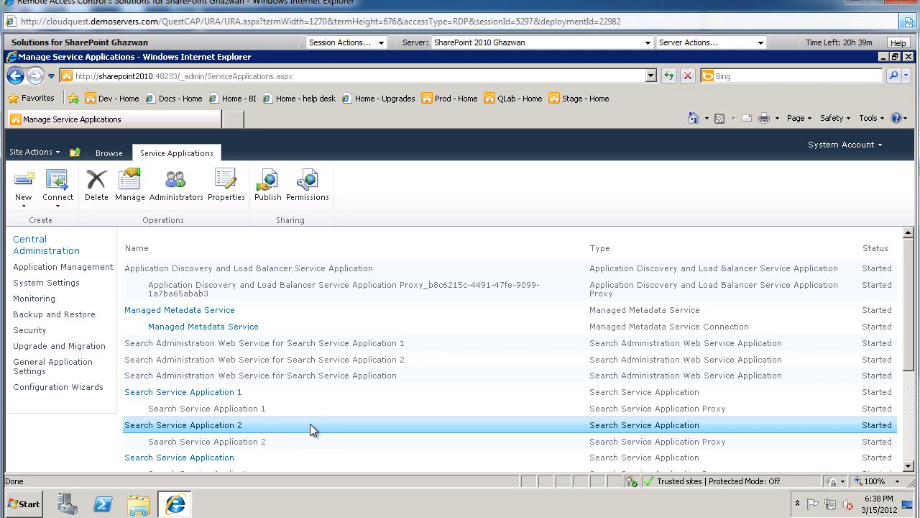
click(189, 198)
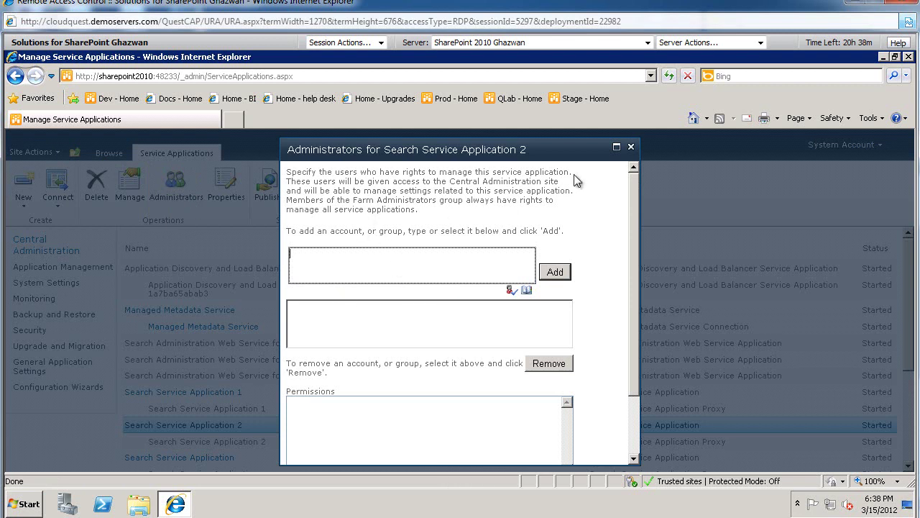
click(631, 147)
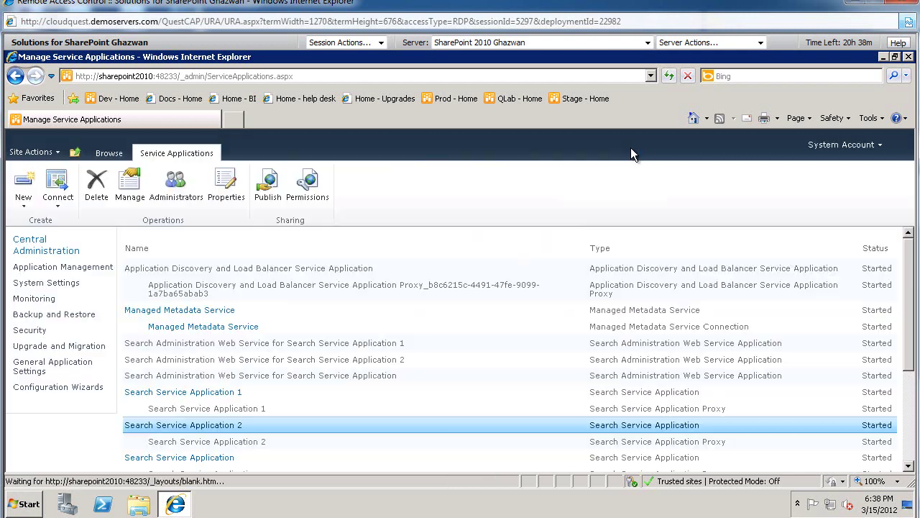
Open the management page of Search Service Application 2 and start adding a new content source
click(131, 193)
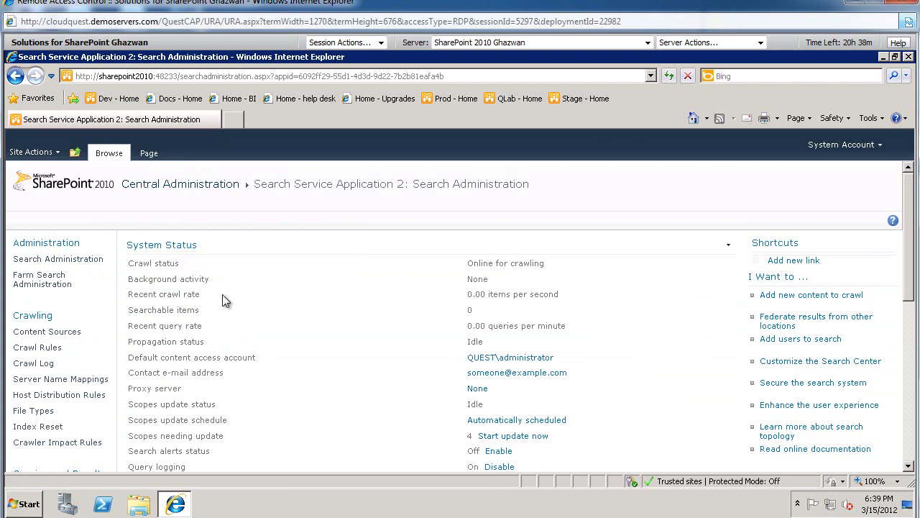
scroll(228, 302, down, 1)
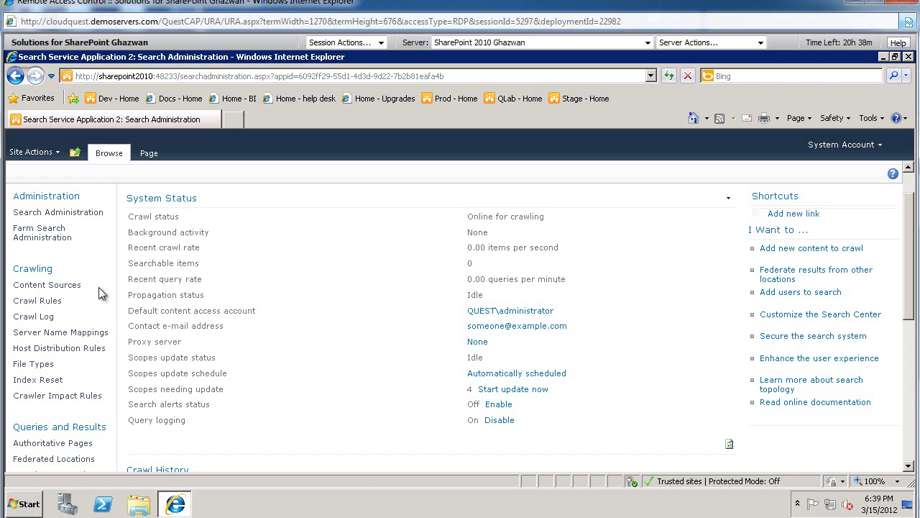
click(68, 286)
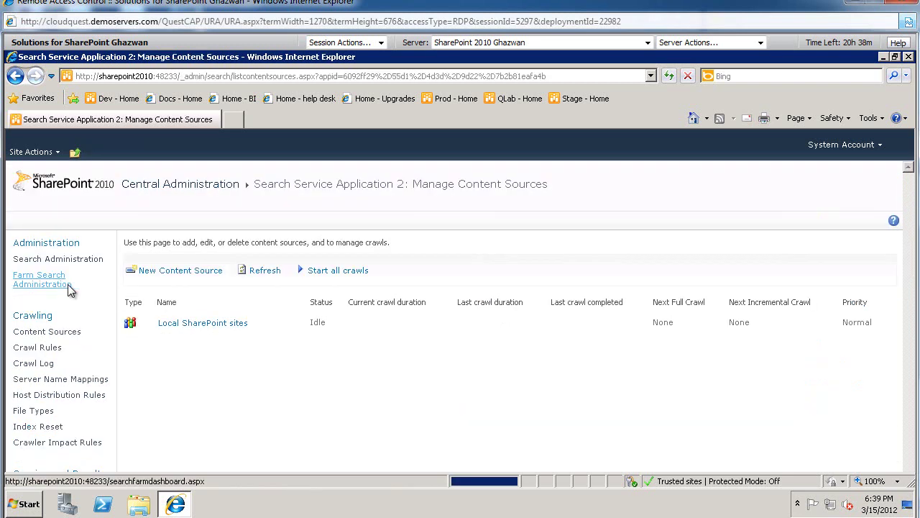
click(202, 278)
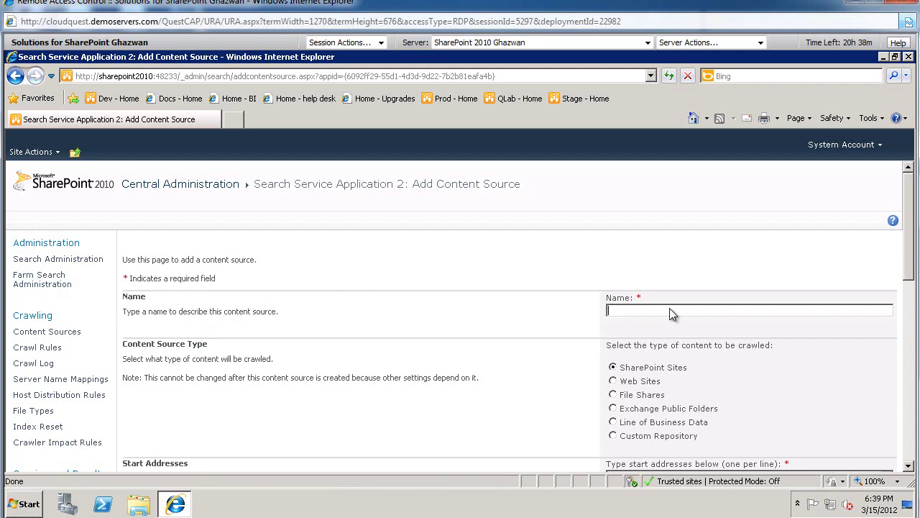
Name the content source File Shares, set its type to File Shares, and enter the start address \\SharePoint2010\TEMP
text(File Shares)
scroll(908, 269, down, 2)
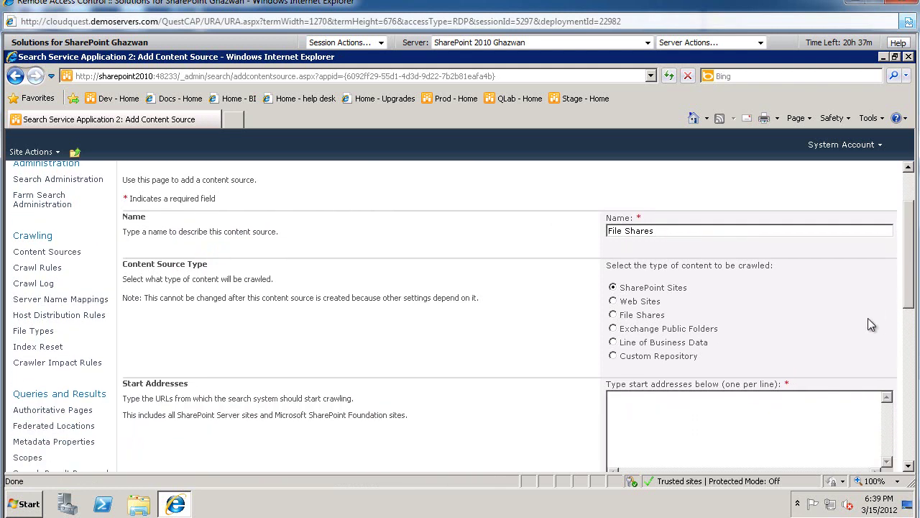
click(613, 315)
click(646, 411)
text(\\SharePoint)
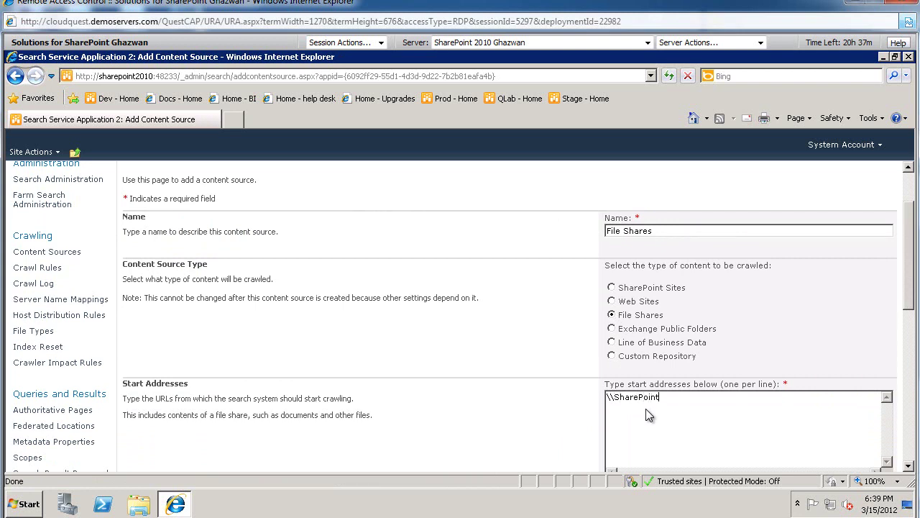
text(2010\TEMP)
Look at the schedule options for the content source's full crawl and cancel without creating a schedule
drag(907, 276, 907, 388)
click(663, 328)
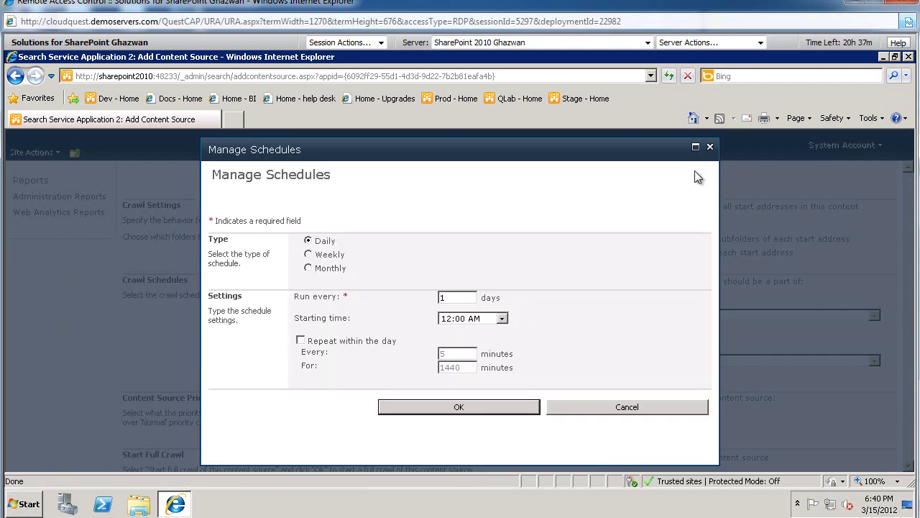
click(652, 407)
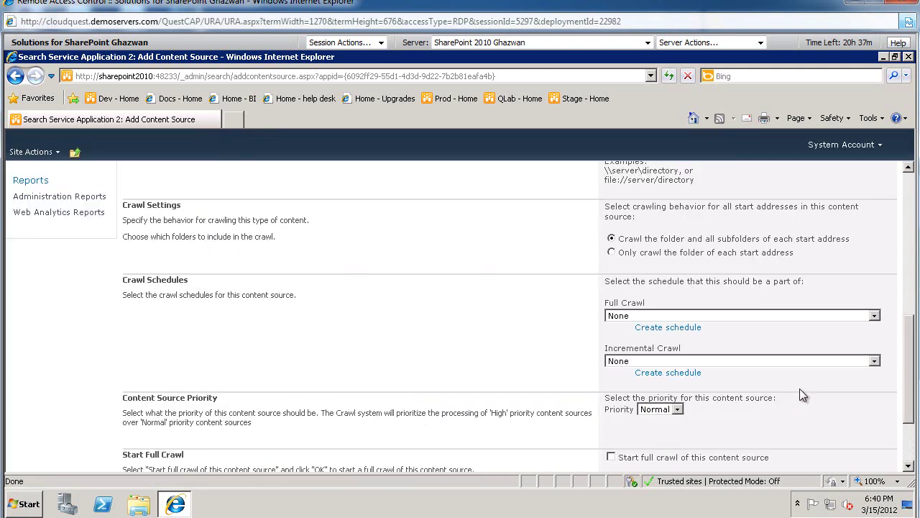
Enable starting a full crawl of the content source and save it
scroll(907, 337, down, 3)
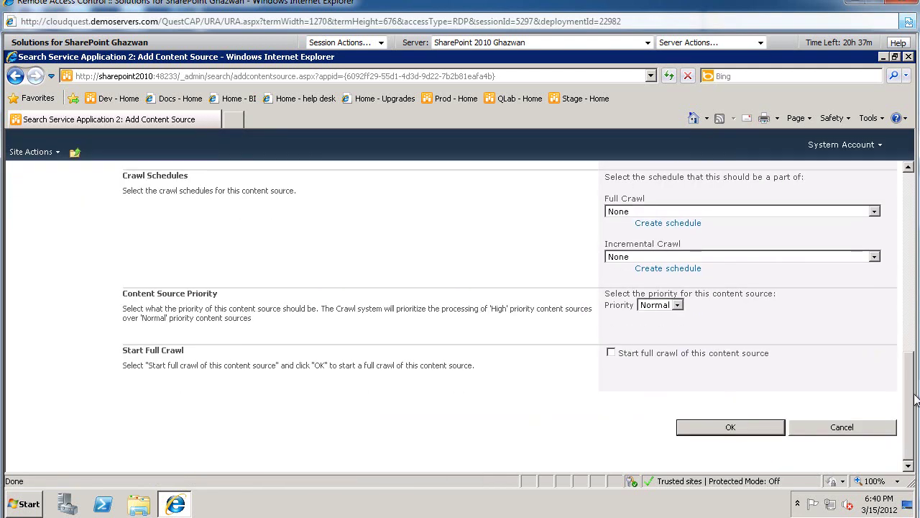
click(735, 426)
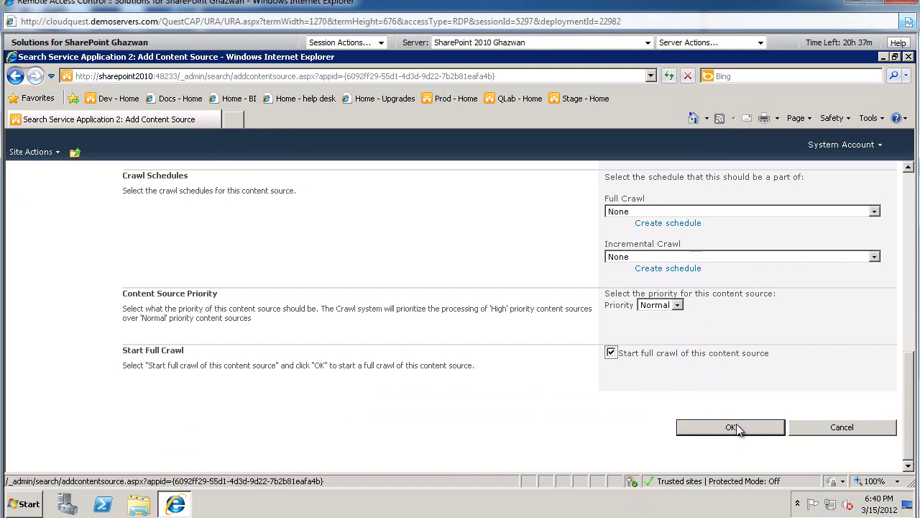
click(736, 423)
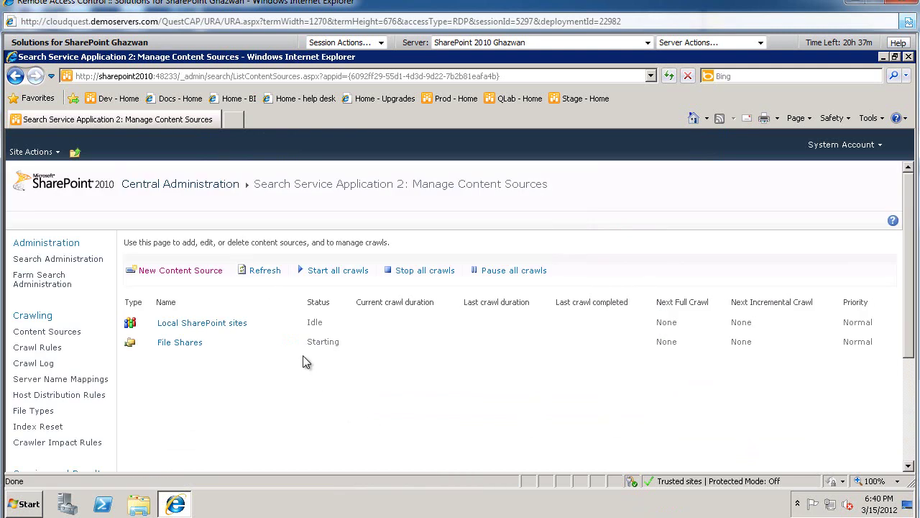
Refresh the content sources list repeatedly to check the crawl status of File Shares
click(264, 271)
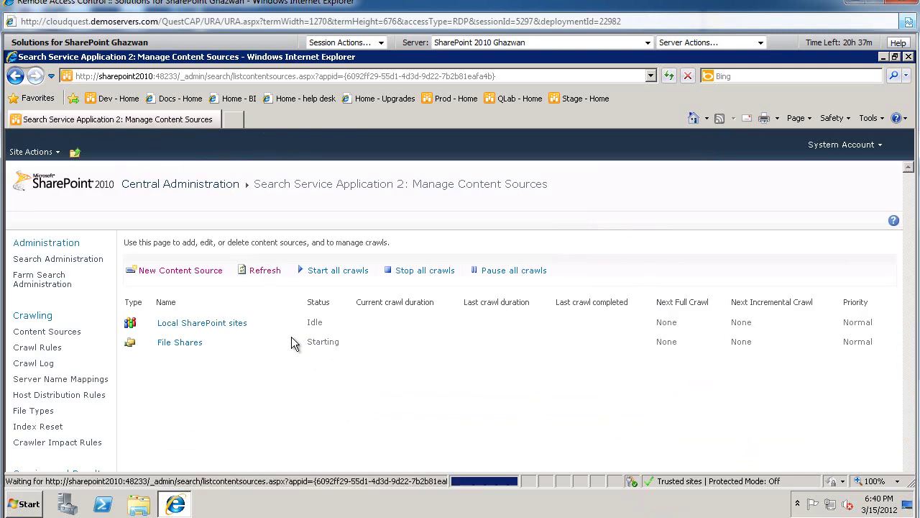
click(271, 277)
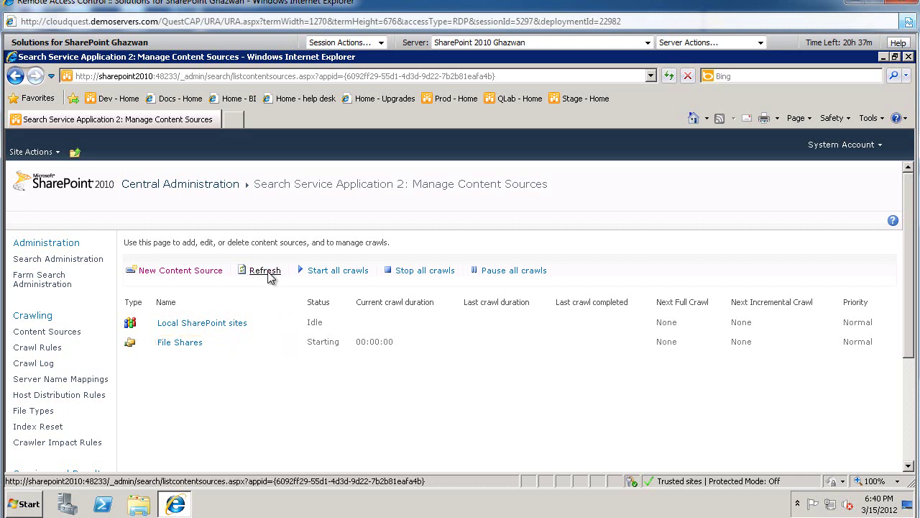
click(267, 275)
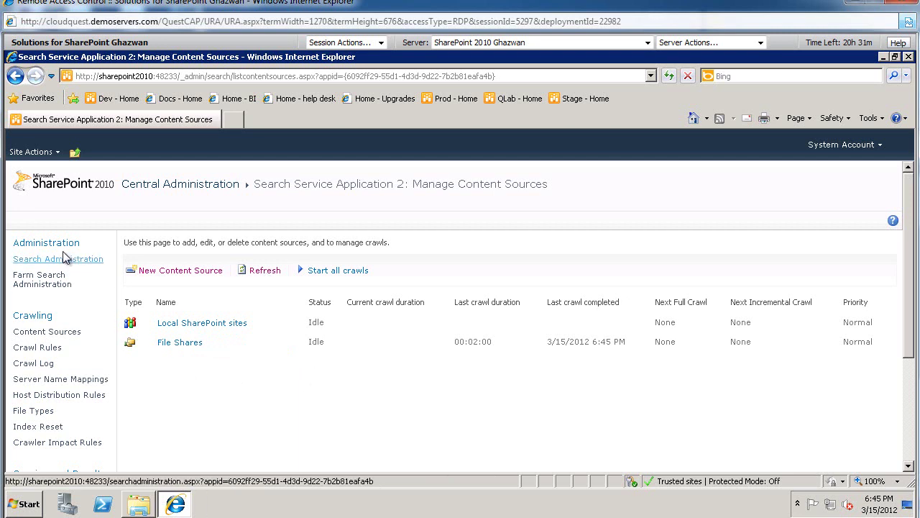
Return to Central Administration and open the form for creating a site collection
click(153, 189)
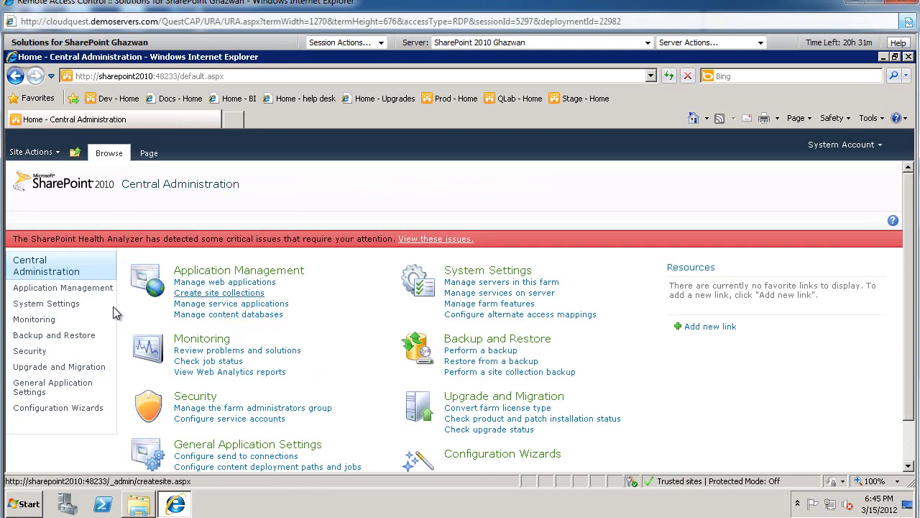
click(86, 289)
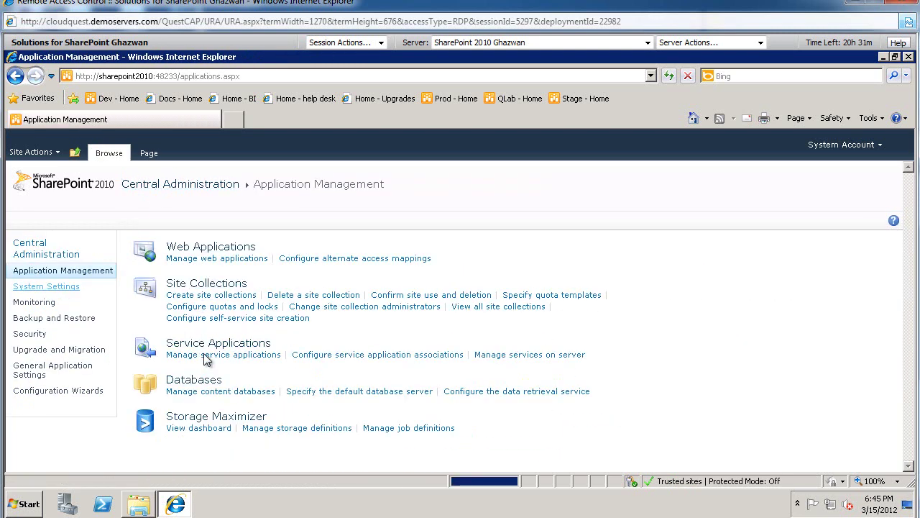
click(216, 298)
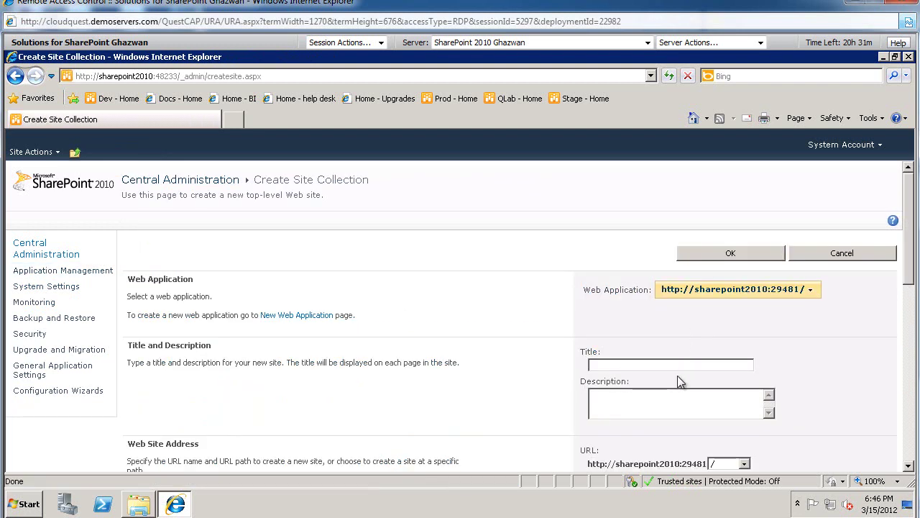
click(810, 289)
click(782, 307)
click(202, 190)
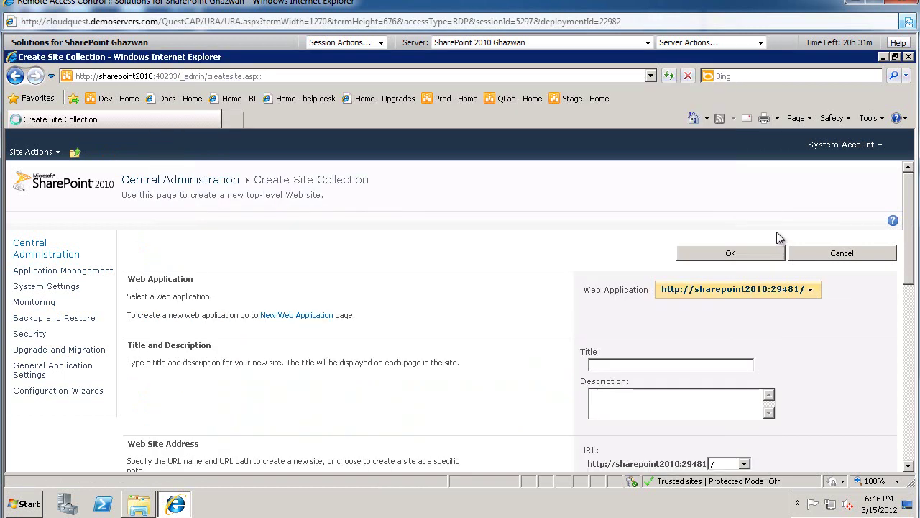
click(647, 366)
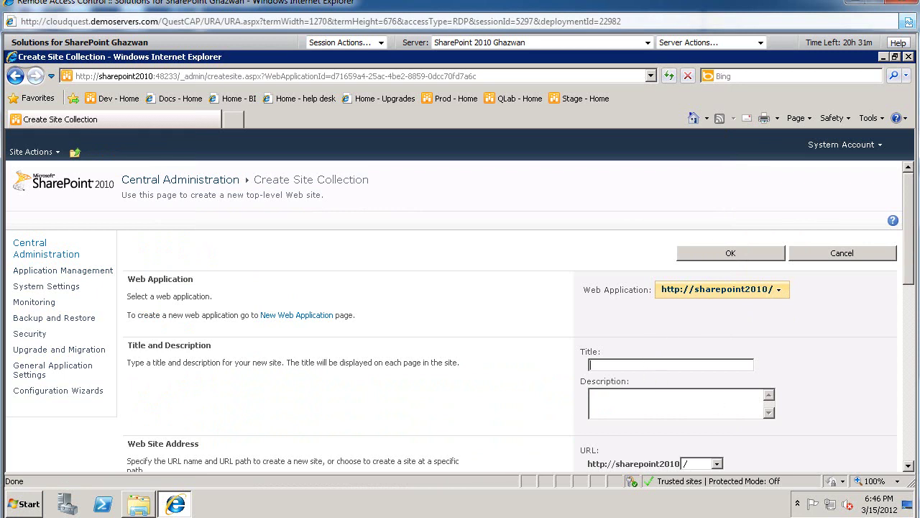
Title the new site collection File Search Center and set its URL to /sites/filessearchcenter
text(File Search Center)
drag(910, 288, 907, 318)
click(718, 354)
click(709, 372)
click(741, 354)
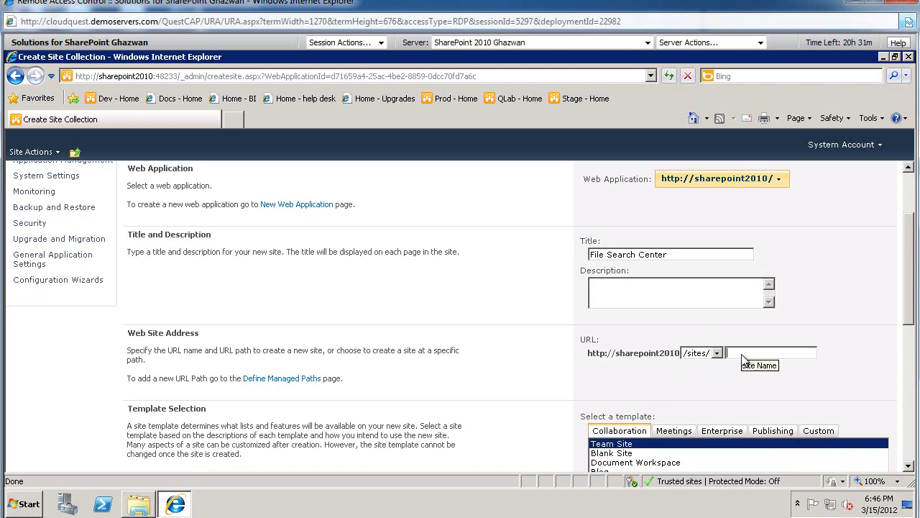
text(filessearchcenter)
Choose the Enterprise Search Center template for the new site collection
scroll(744, 359, down, 2)
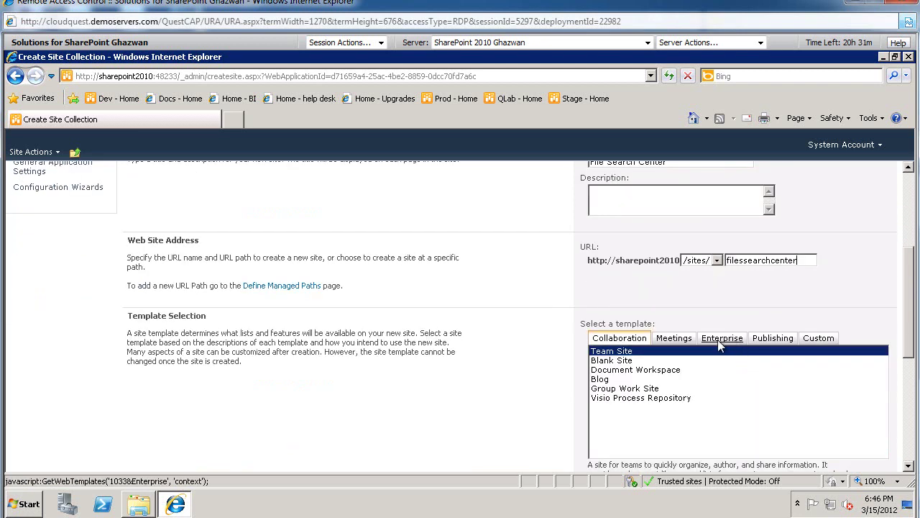
click(719, 341)
click(636, 379)
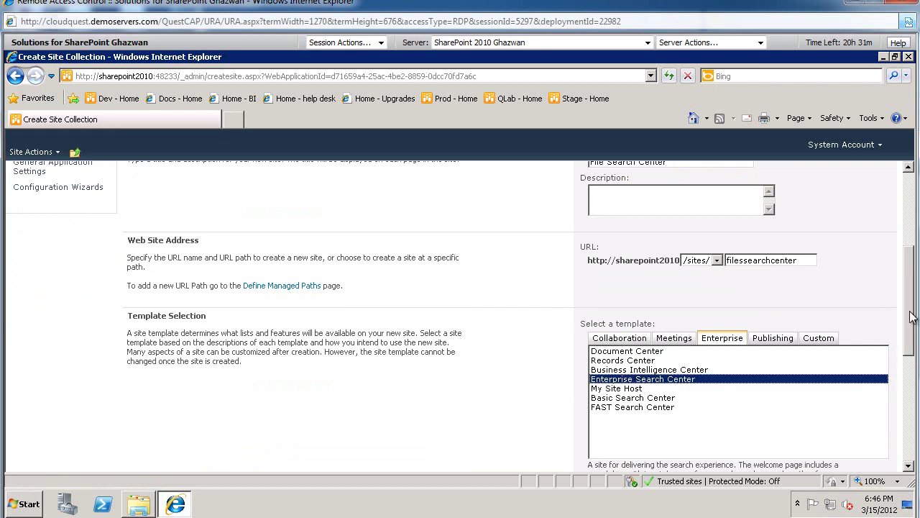
Find the administrator account in the people picker and assign it as the primary site collection administrator
drag(909, 318, 910, 399)
scroll(731, 342, down, 1)
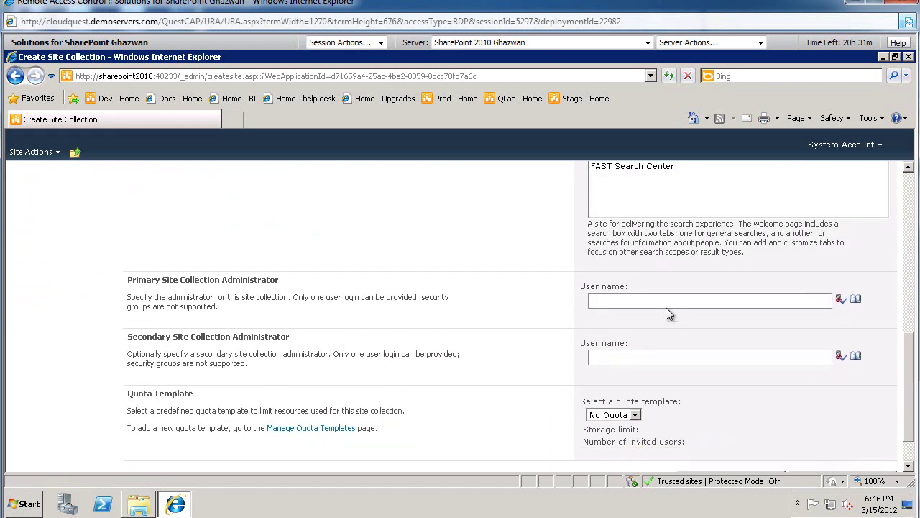
click(855, 302)
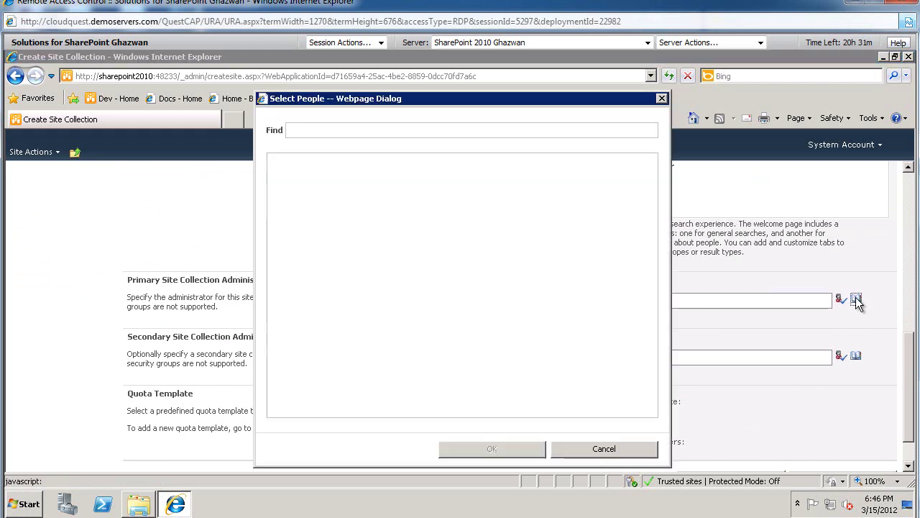
text(adm)
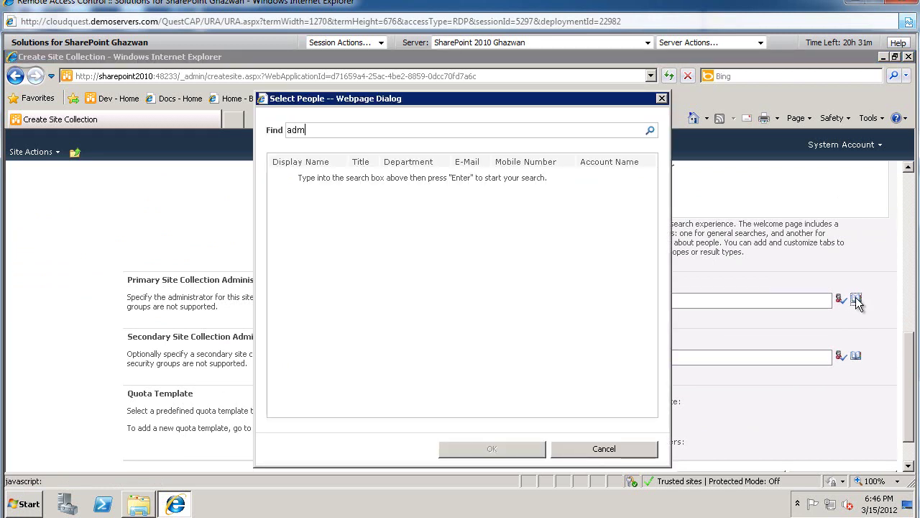
text(inistrator)
key(Return)
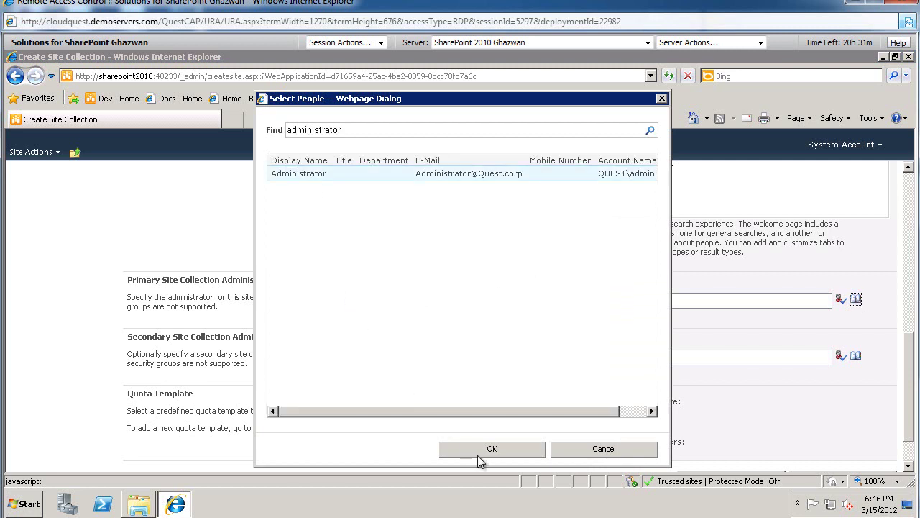
click(491, 449)
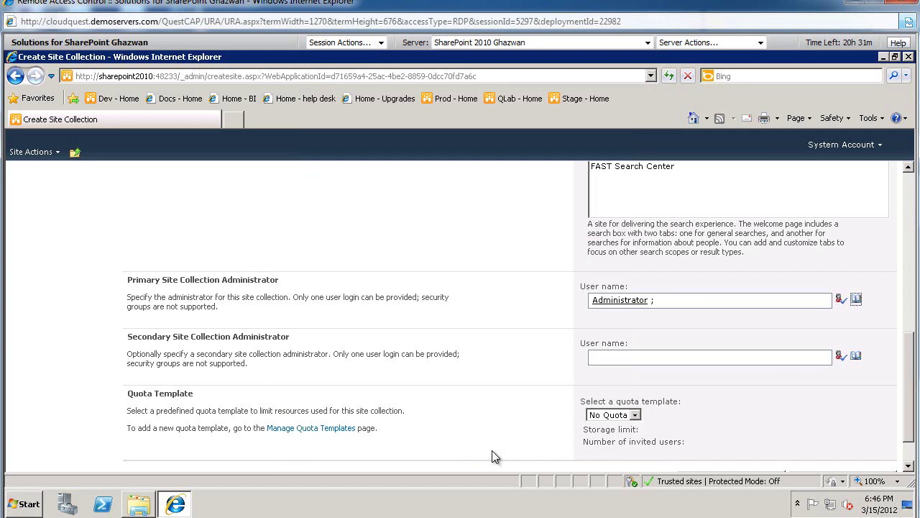
Create the site collection, open the new site in a separate window, and return to Central Administration
scroll(499, 437, down, 2)
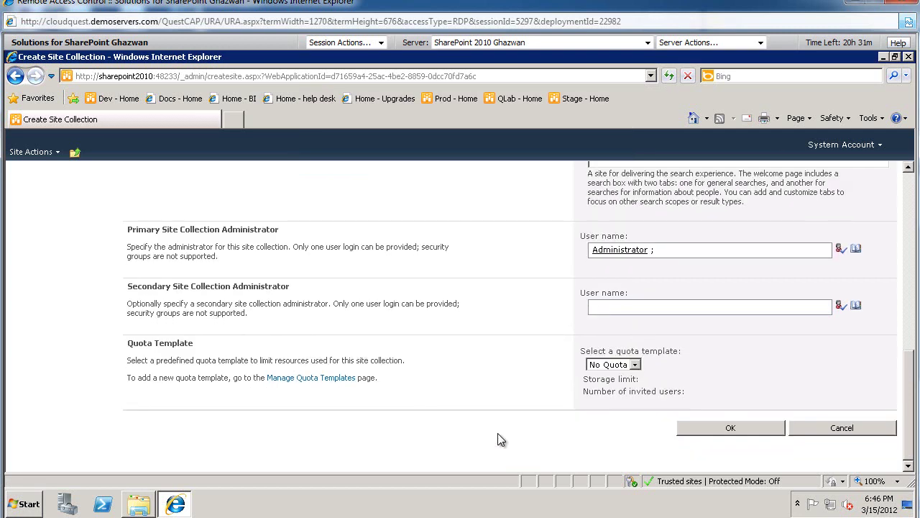
click(697, 432)
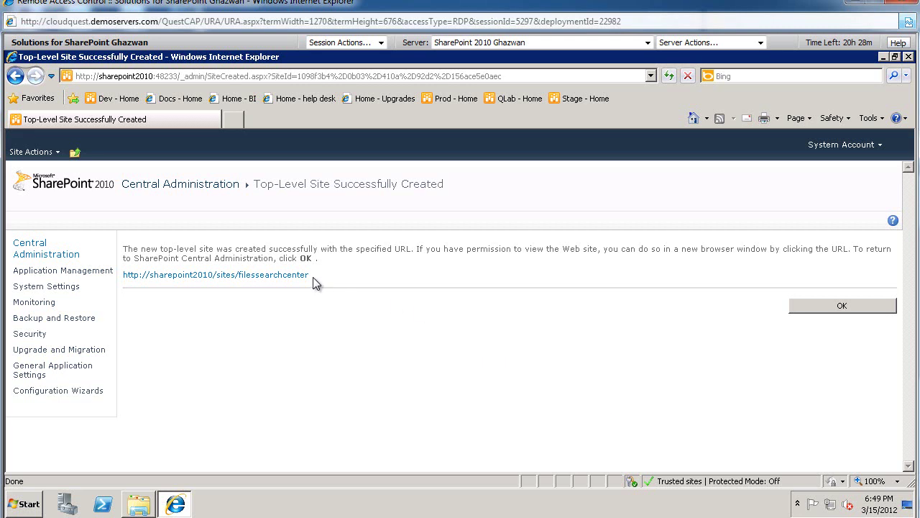
click(290, 275)
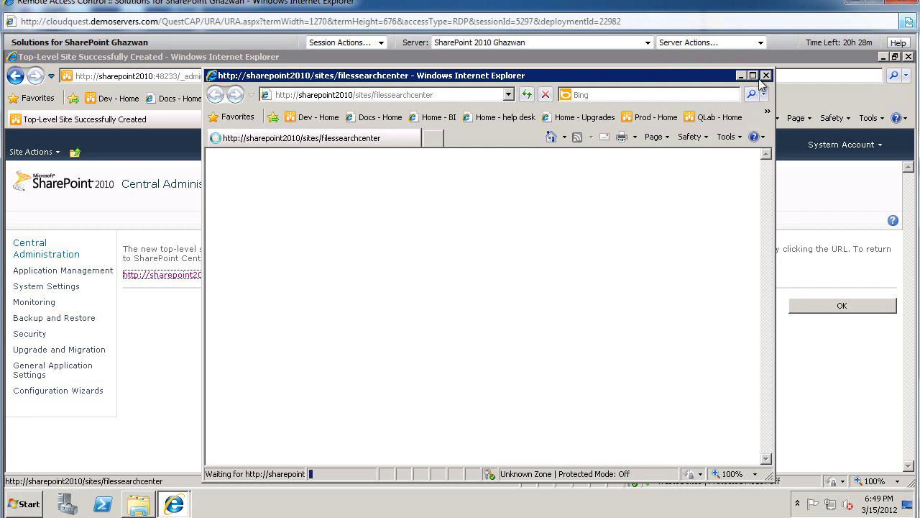
click(148, 325)
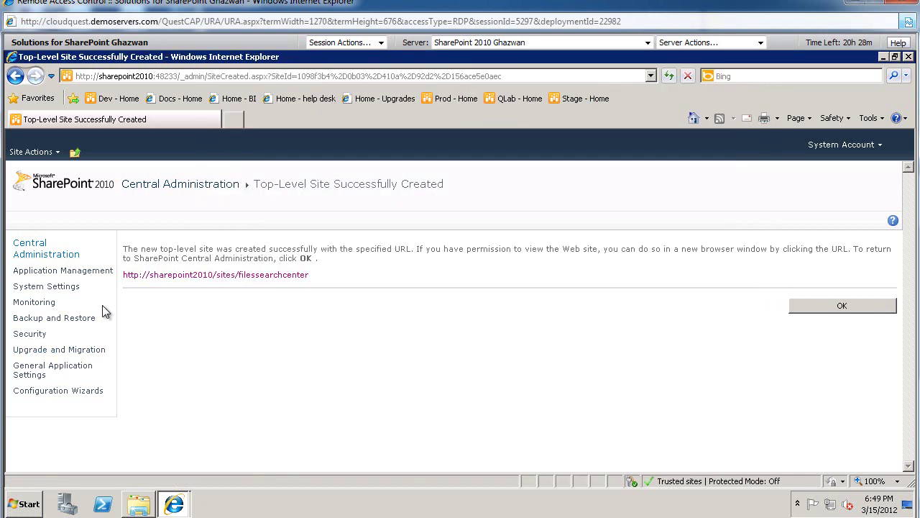
Open the service connections of the SharePoint - 80 web application from the web applications management list
click(69, 275)
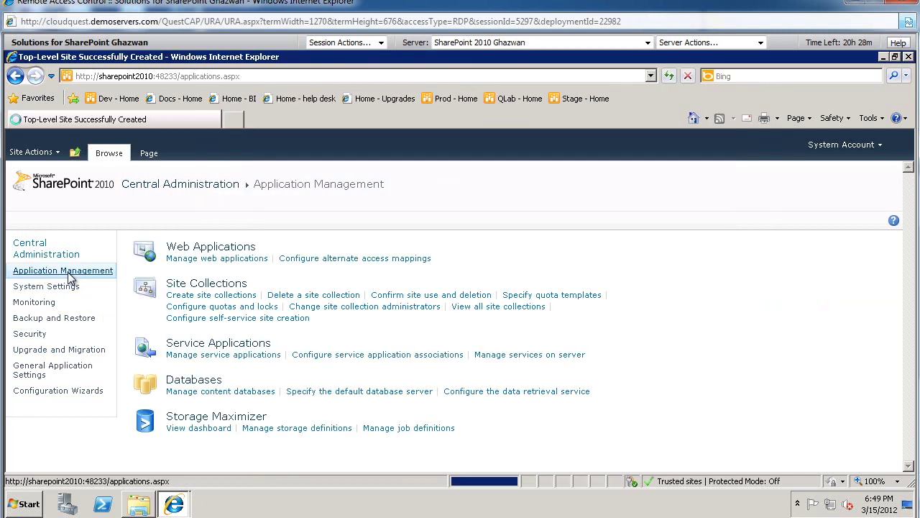
click(242, 265)
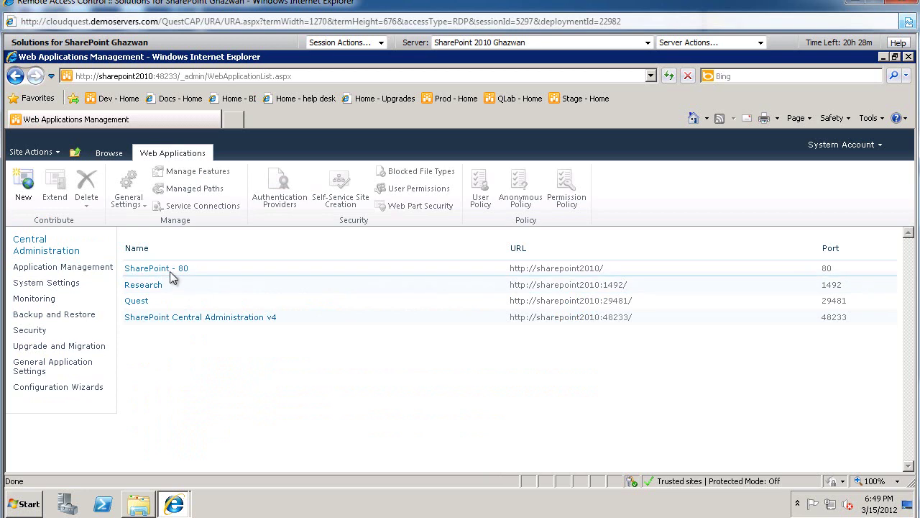
click(225, 269)
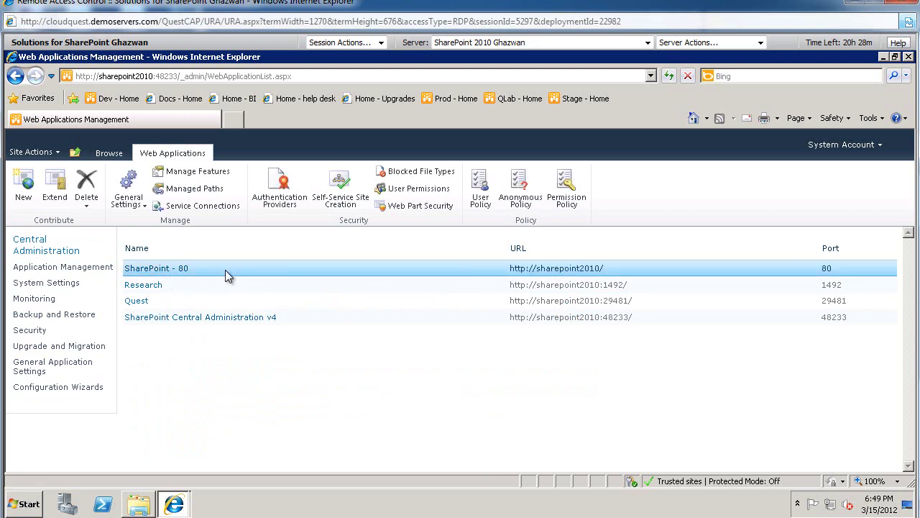
click(218, 208)
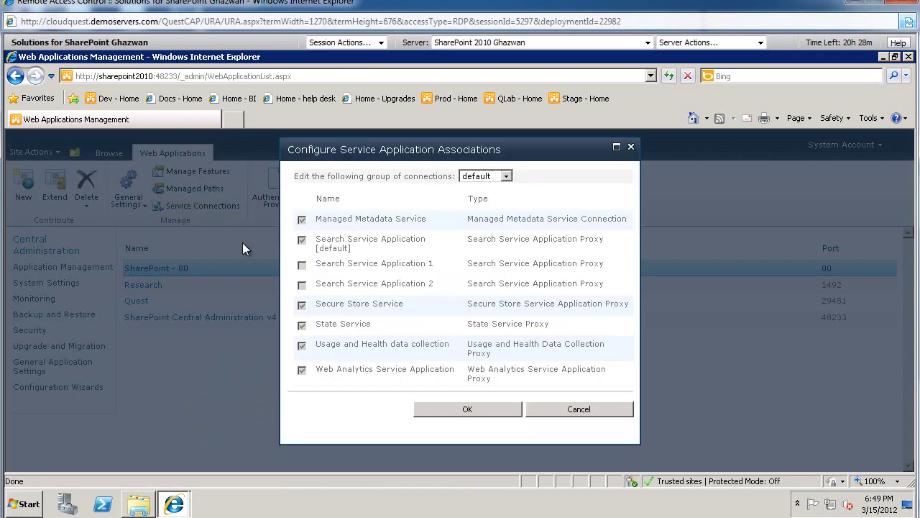
Switch the web application's connection group to custom, include only Search Service Application 2, and save the associations
click(506, 177)
click(486, 196)
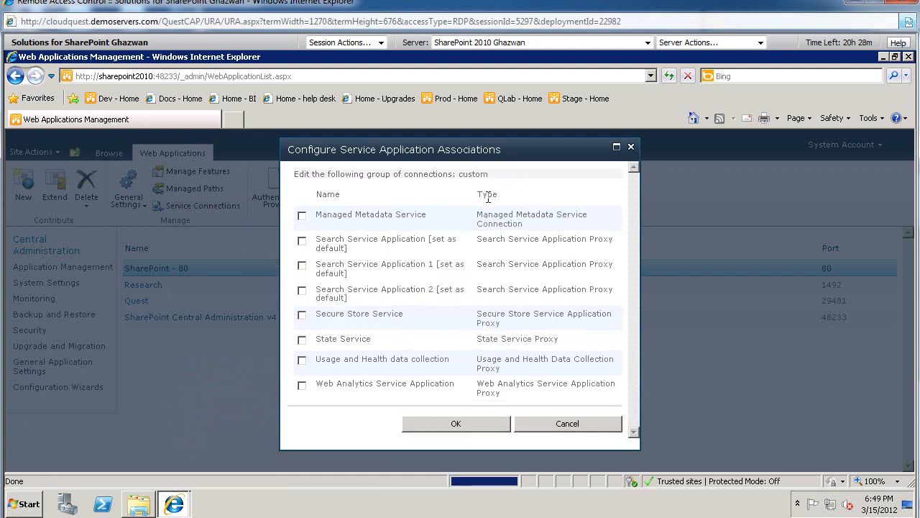
click(301, 291)
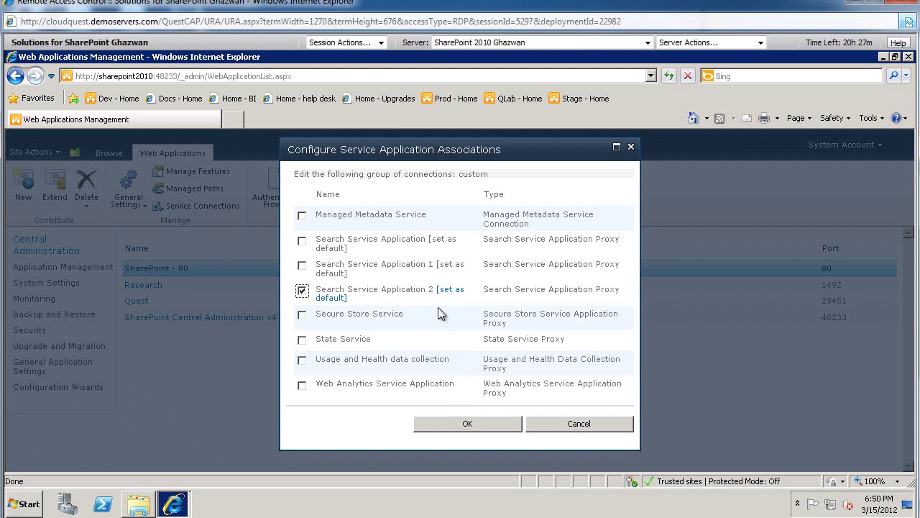
click(464, 424)
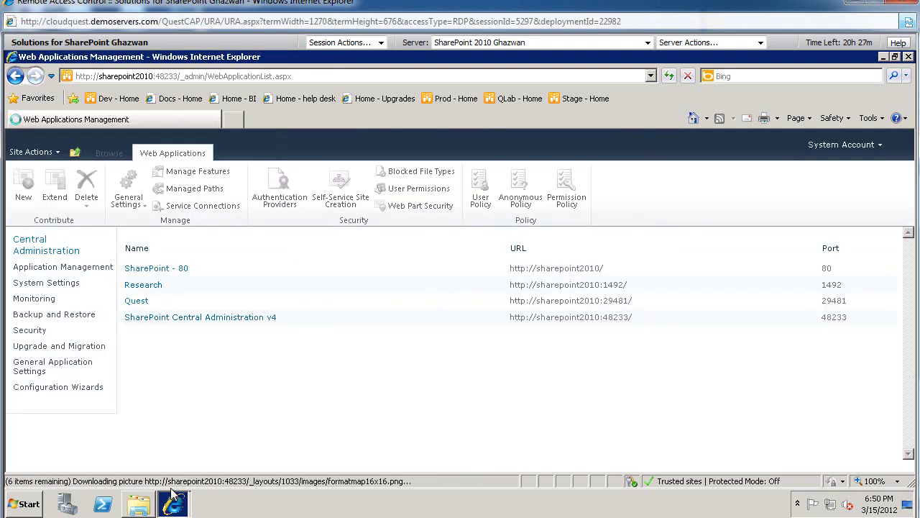
Switch to the File Search Center browser window, reload the page and maximize the window
click(172, 503)
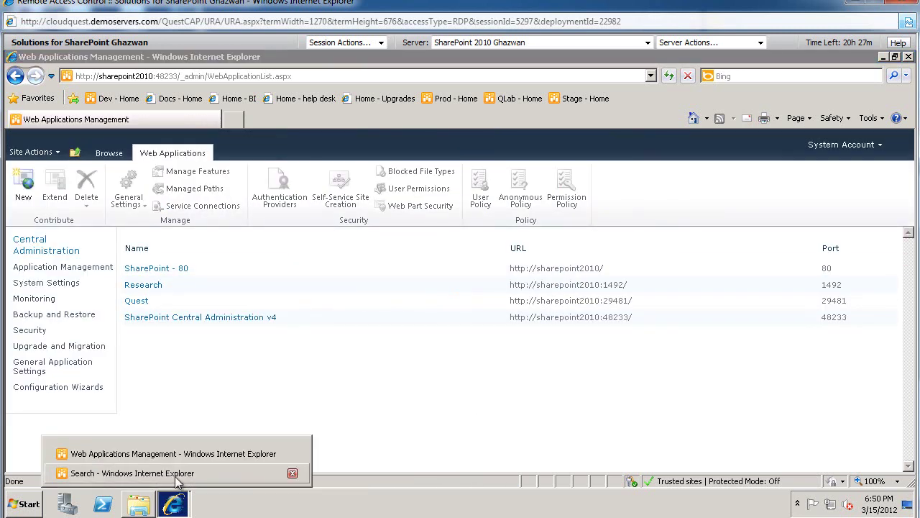
click(132, 473)
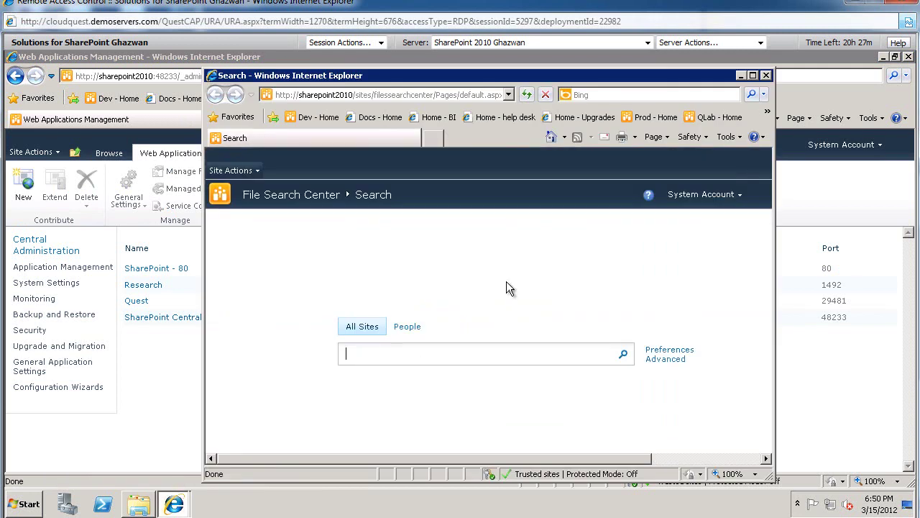
click(525, 97)
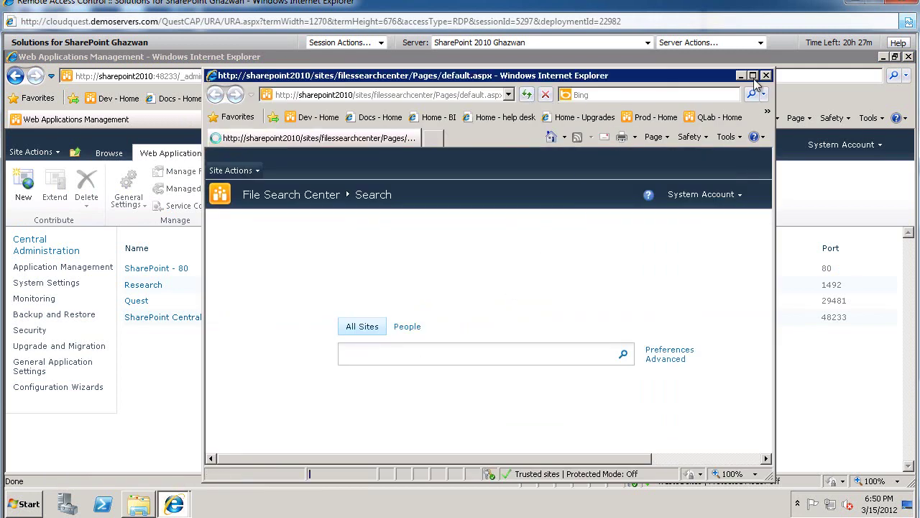
click(752, 75)
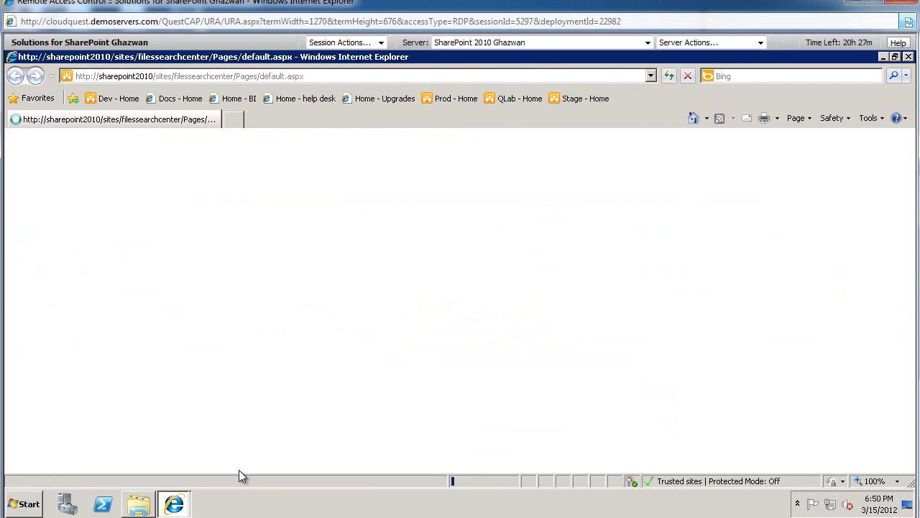
Open the SharePoint Quester text file in C:\TEMP, copy its line "SharePoint Quester Rocks!" and close the file
click(140, 505)
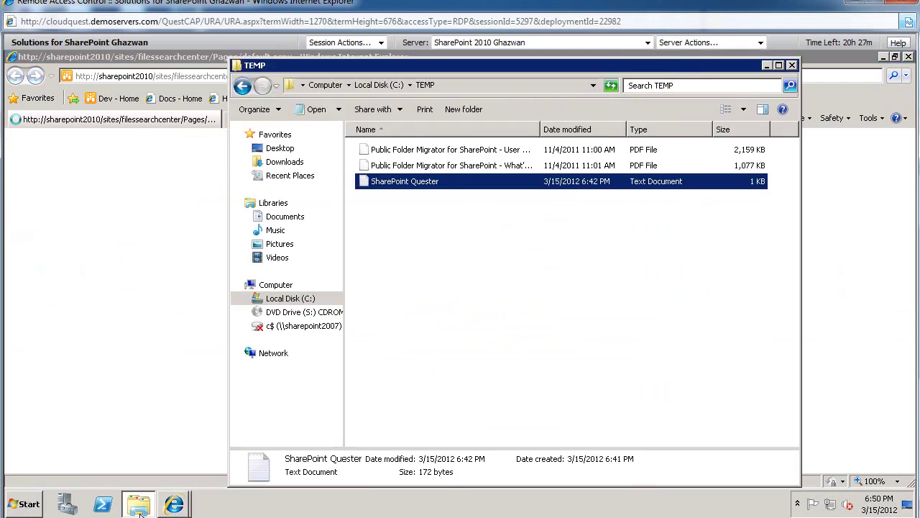
click(466, 83)
click(407, 207)
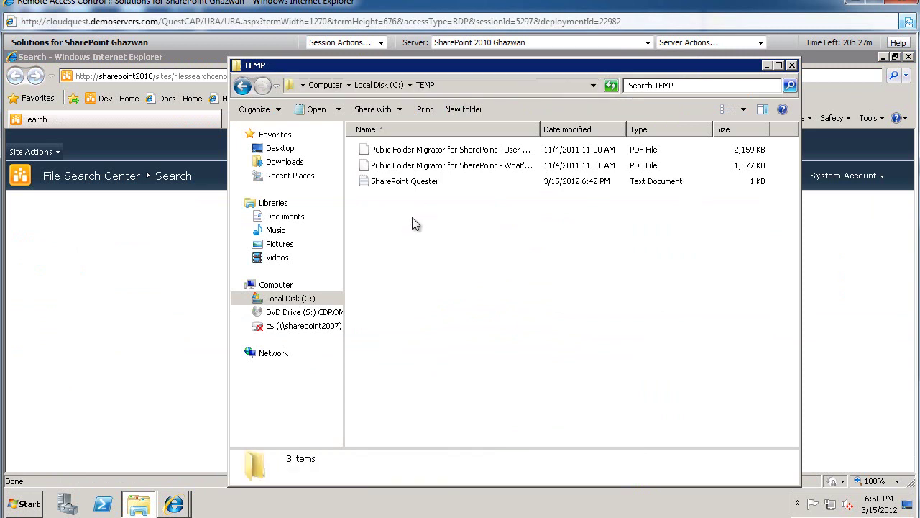
double_click(402, 188)
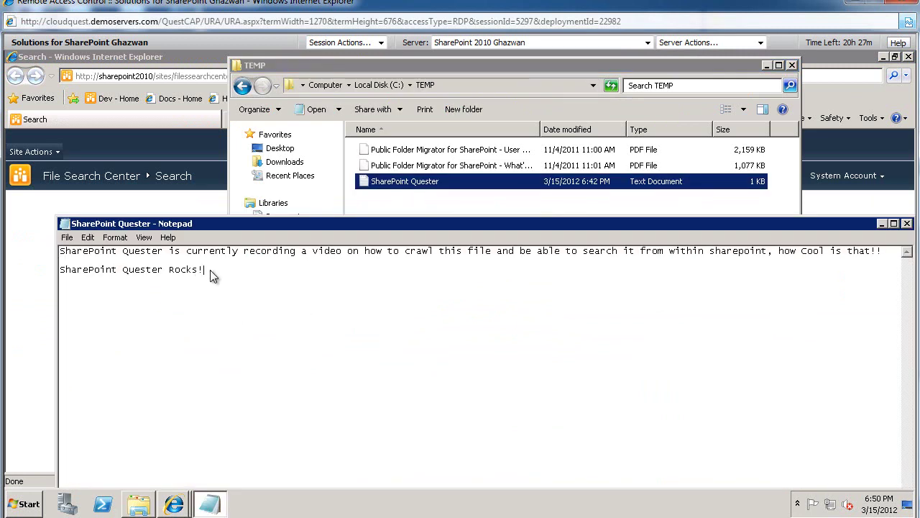
drag(205, 270, 55, 270)
key(ctrl+c)
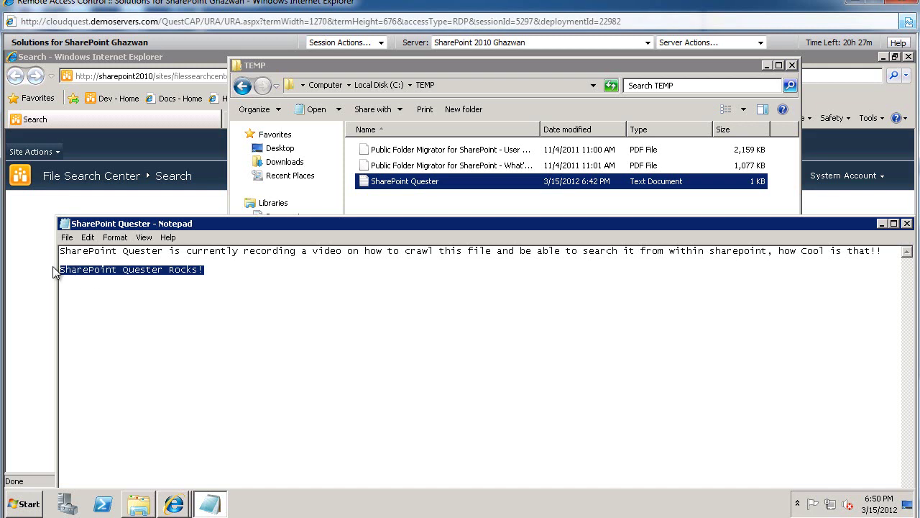
click(907, 224)
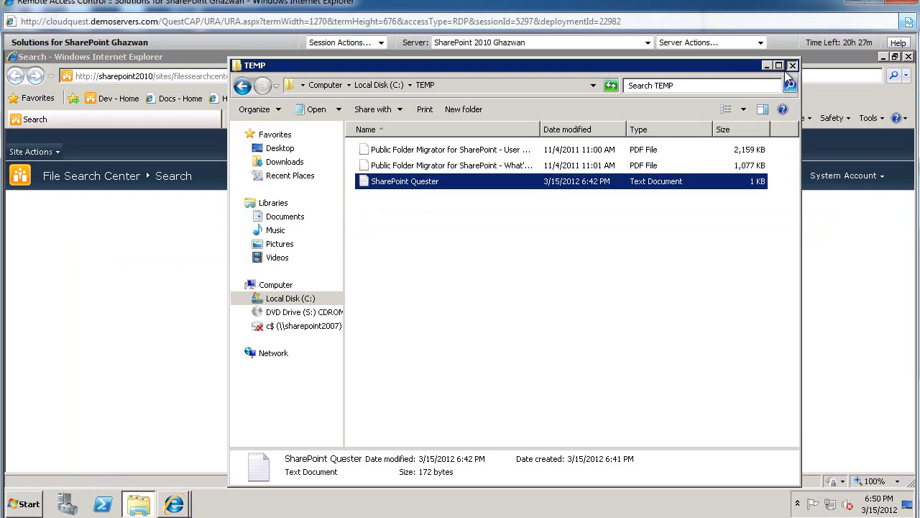
Return to the File Search Center and search all sites for the copied text "SharePoint Quester Rocks!"
click(766, 65)
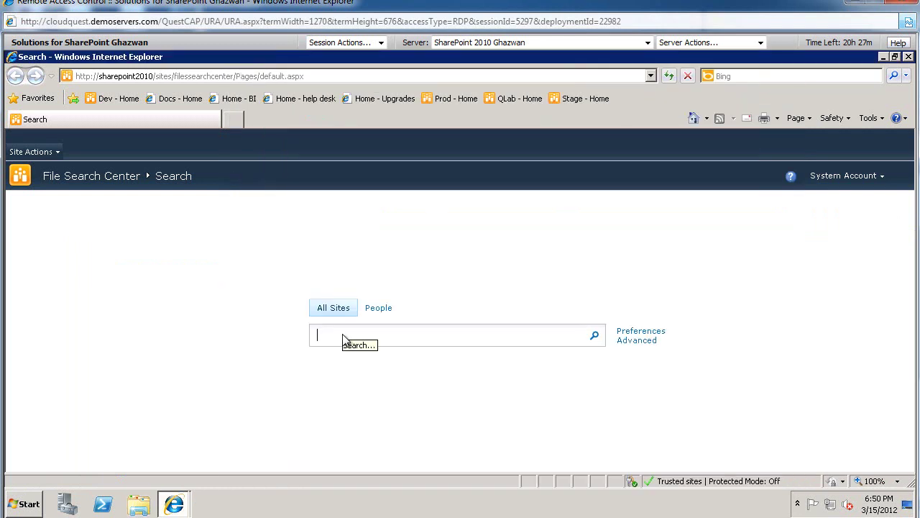
key(ctrl+v)
key(Return)
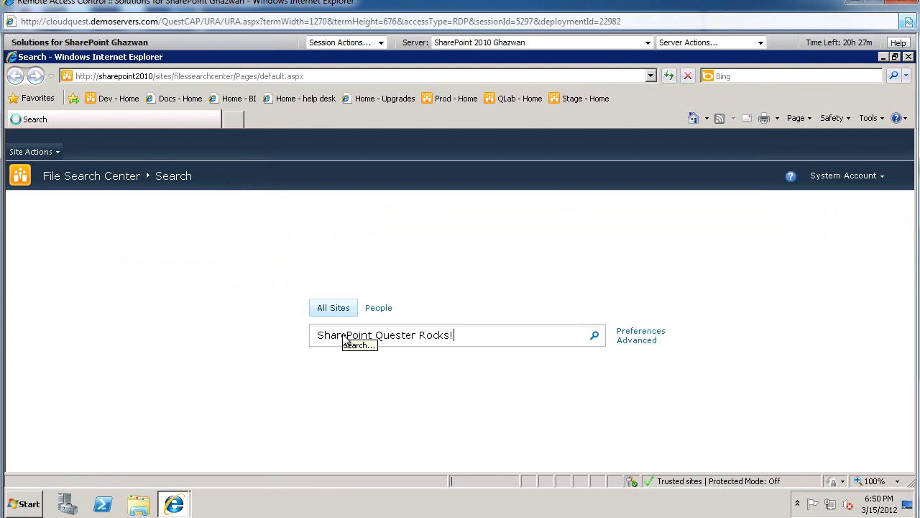